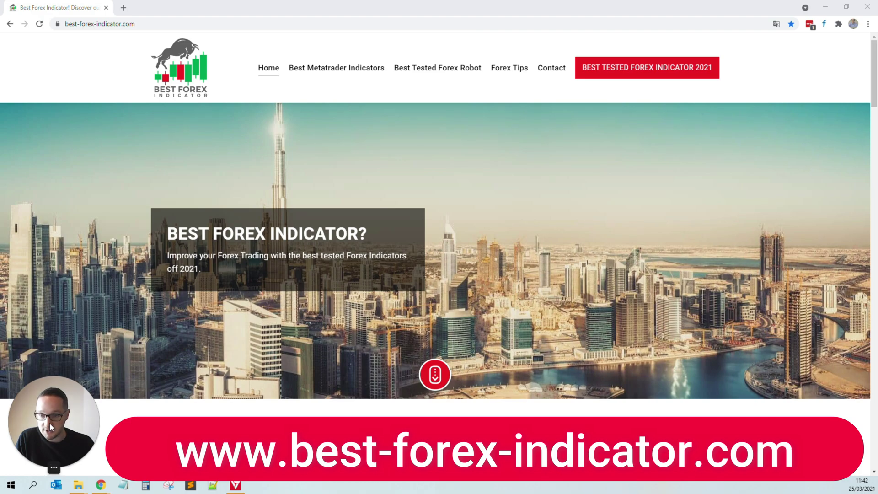
# - Switch from Chrome to the MetaTrader 4 terminal showing the GBPUSD H1 chart
pyautogui.click(26, 466)
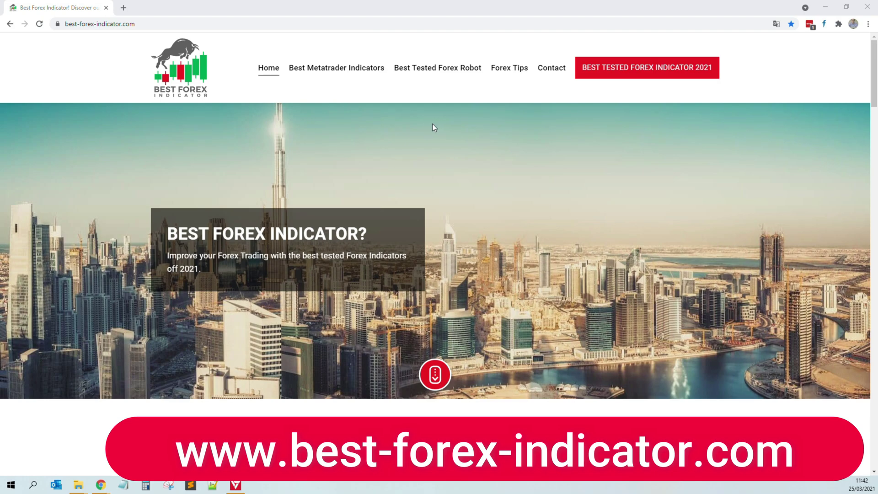
pyautogui.click(235, 485)
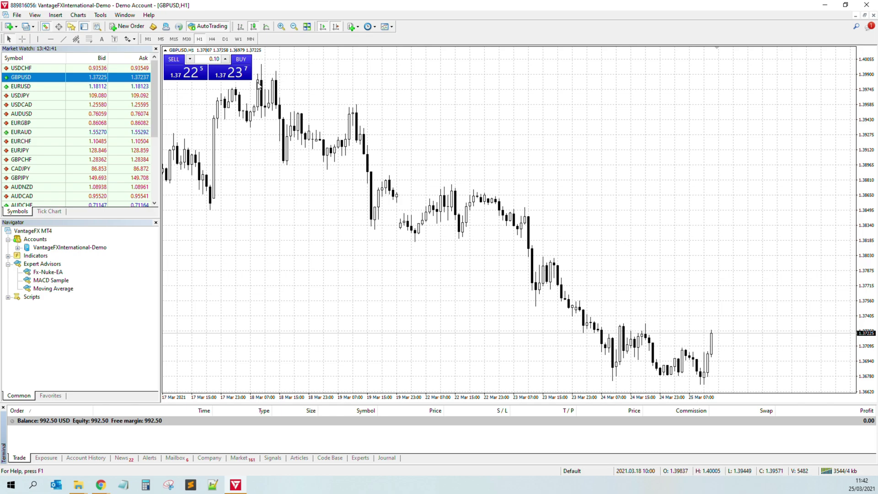
# - Turn off One Click Trading to hide the SELL/BUY panel on the GBPUSD chart
pyautogui.rightClick(238, 71)
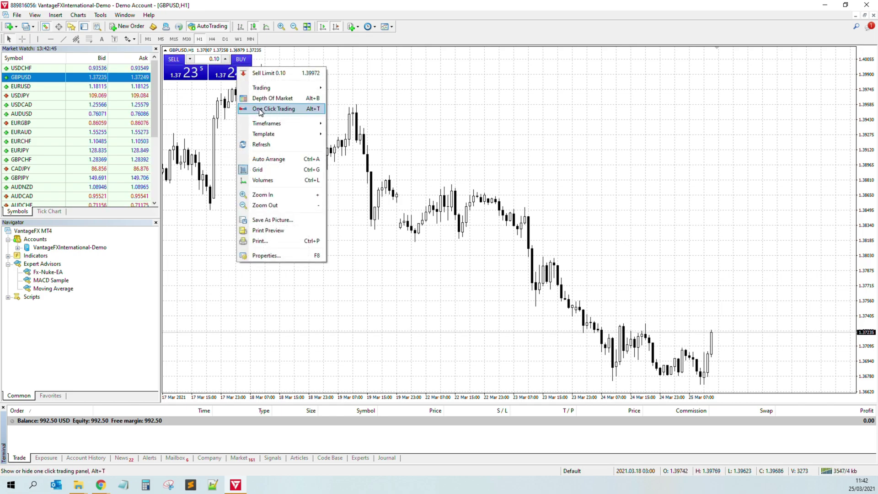
pyautogui.click(293, 111)
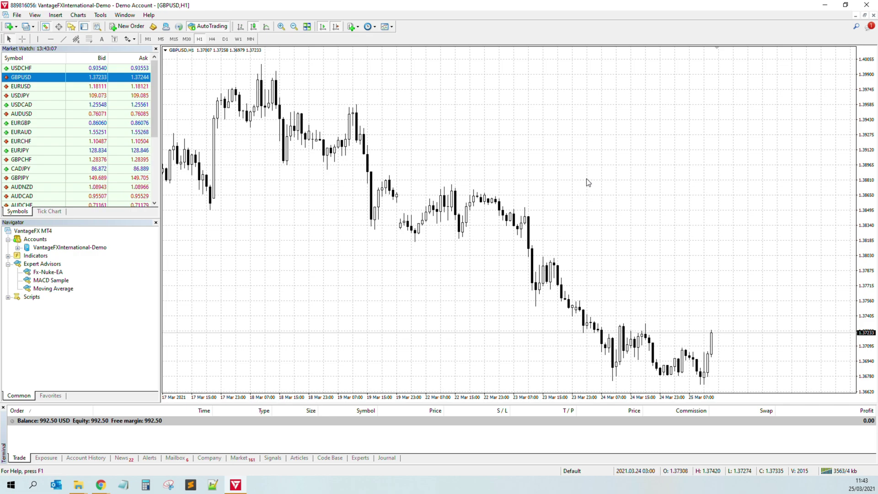
# - Open a Trading > New Order form for GBPUSD and move it to the screen centre
pyautogui.rightClick(542, 123)
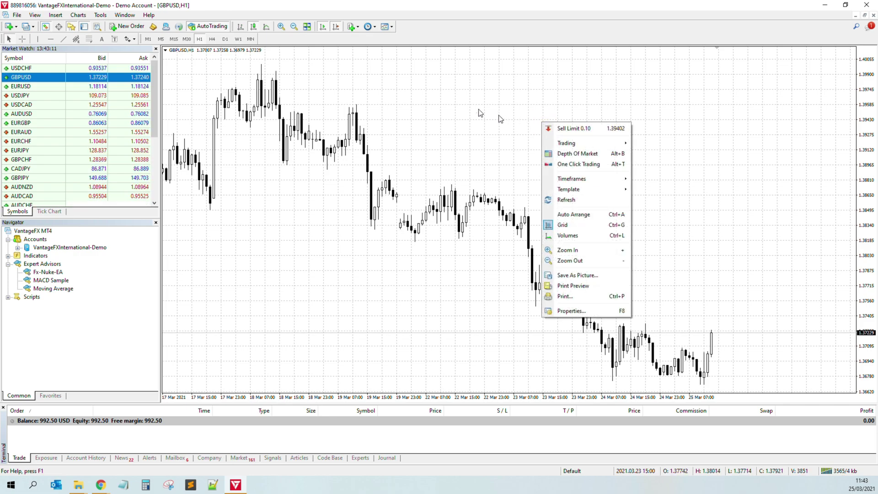
pyautogui.moveTo(567, 144)
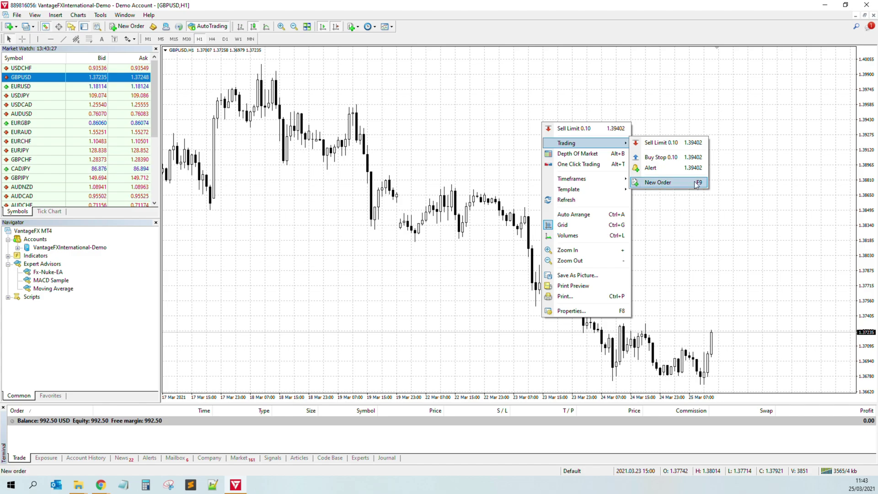
pyautogui.click(672, 182)
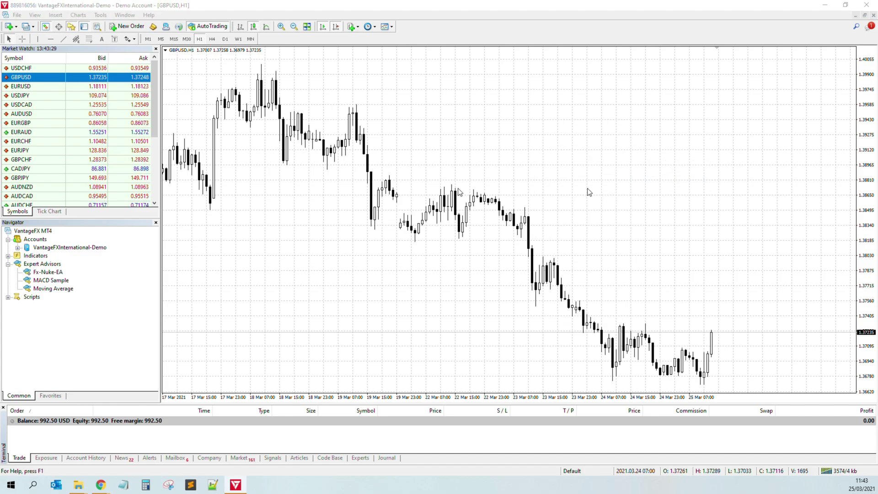
pyautogui.moveTo(249, 89); pyautogui.dragTo(538, 107)
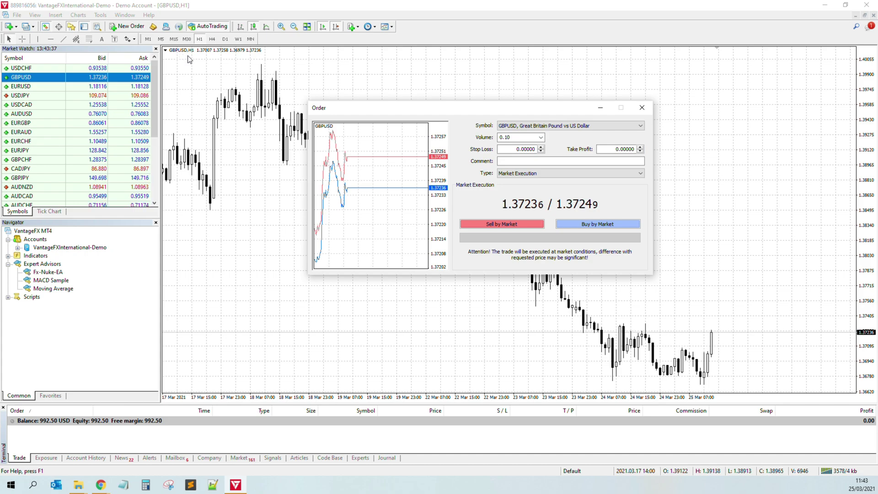
pyautogui.click(544, 127)
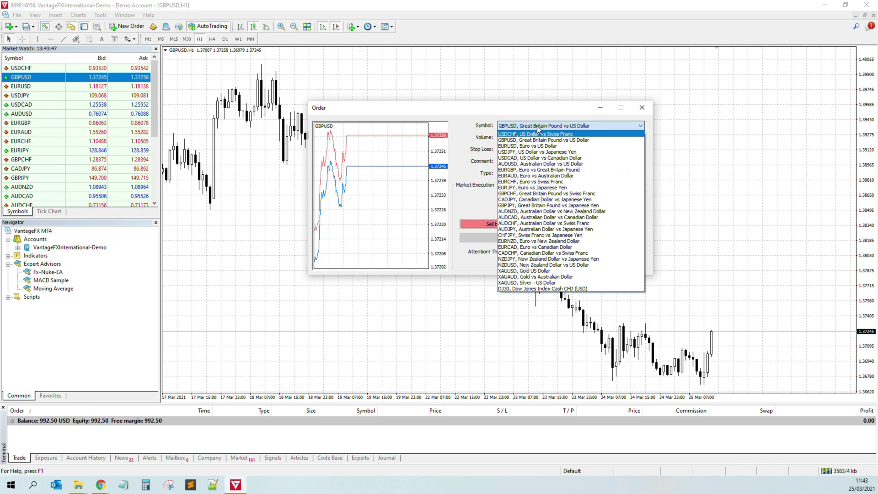
pyautogui.click(482, 138)
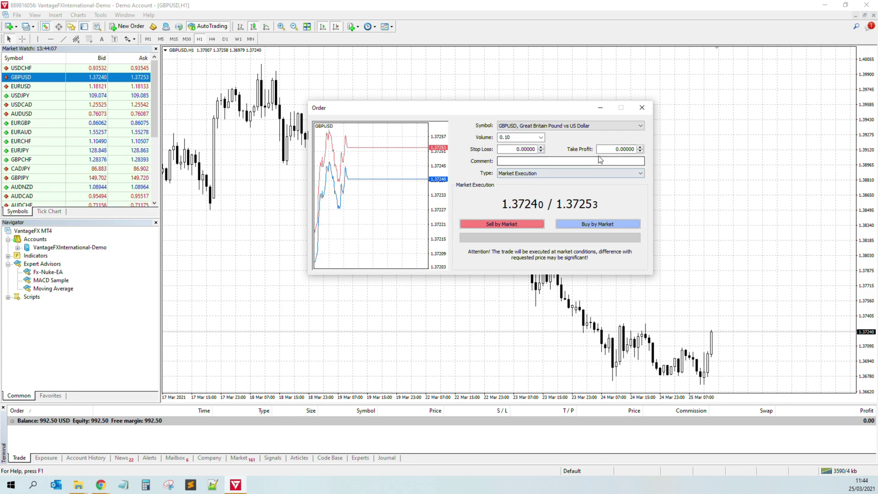
# - Enter take profit 1.37560, stop loss 1.36940 and comment 'test comment', keeping Market Execution
pyautogui.click(627, 149)
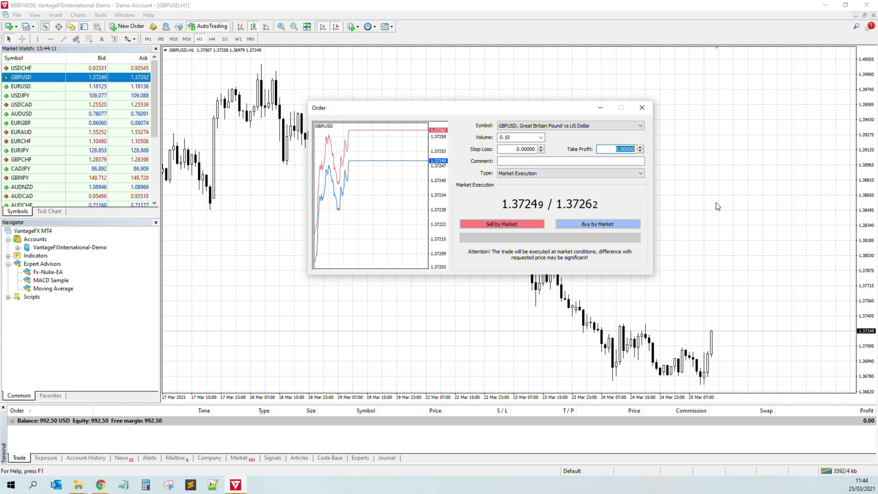
pyautogui.write('1')
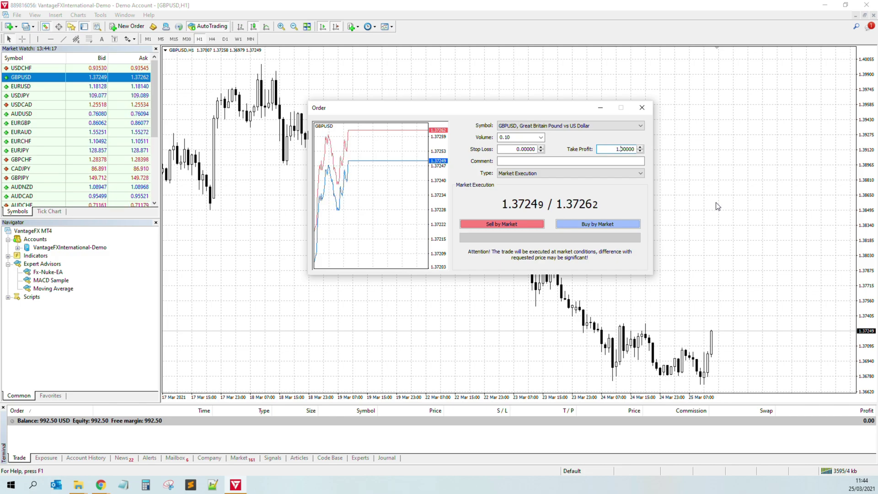
pyautogui.write('.37560')
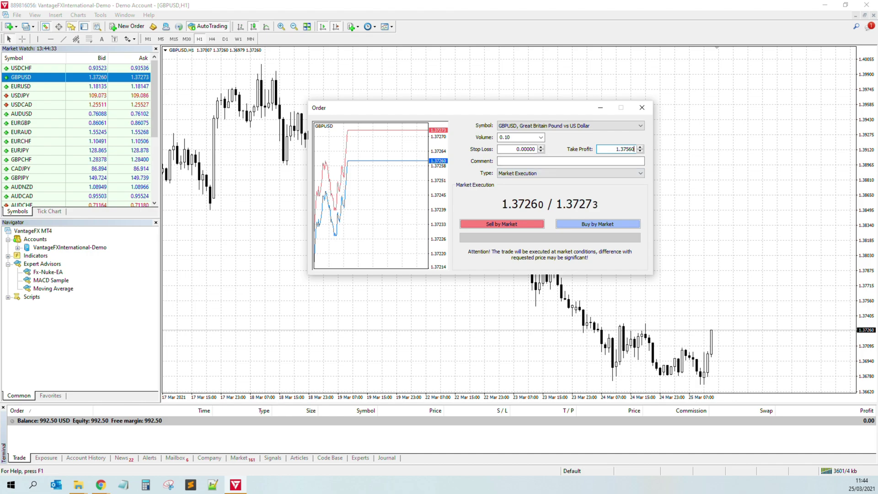
pyautogui.doubleClick(532, 149)
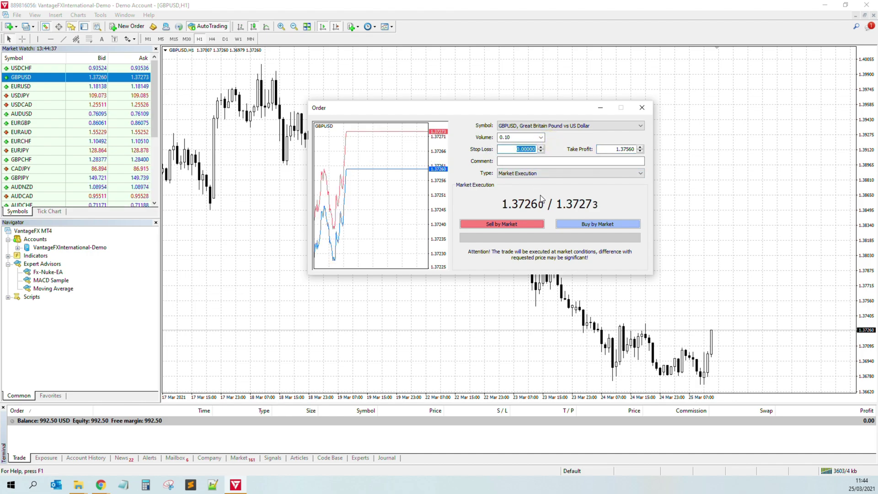
pyautogui.write('1.36940')
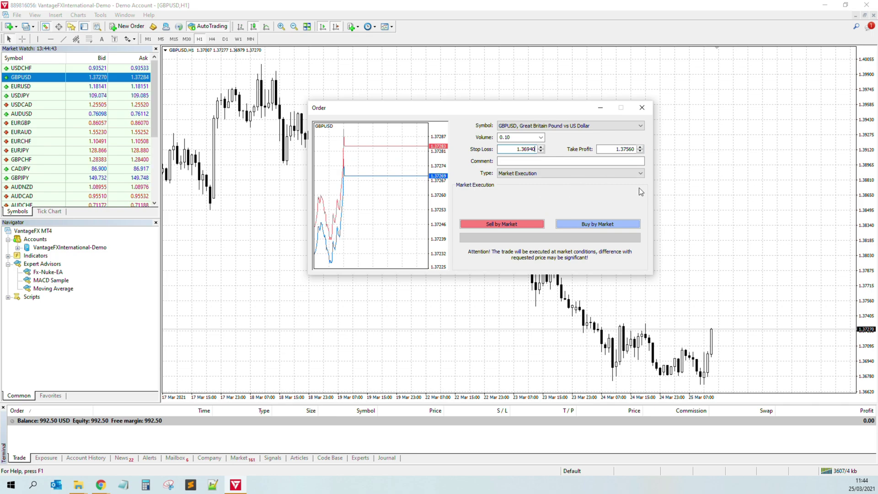
pyautogui.click(508, 161)
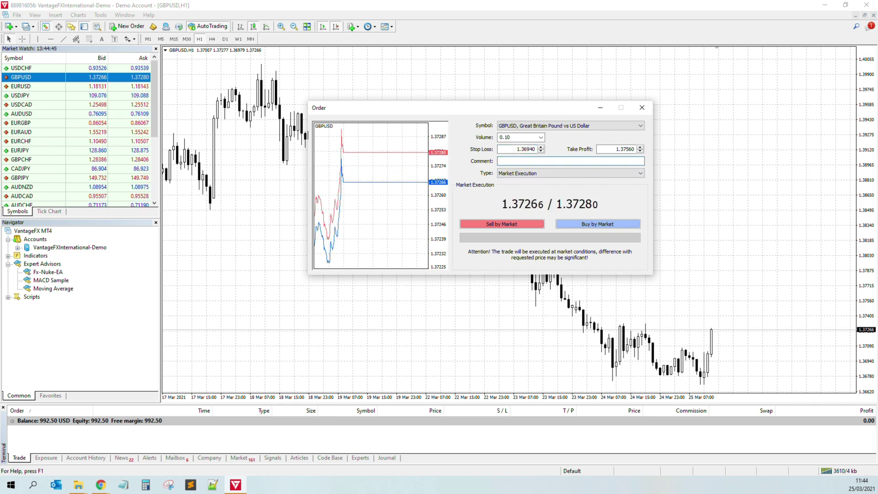
pyautogui.write('test comment')
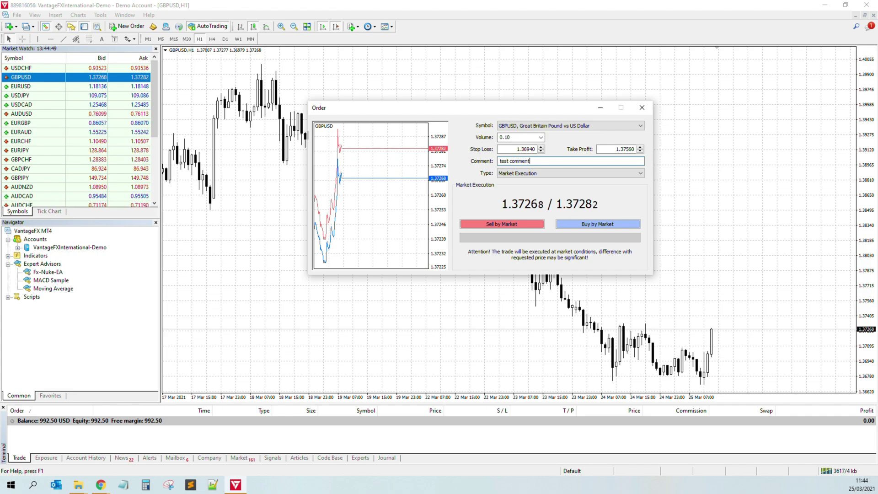
pyautogui.click(567, 173)
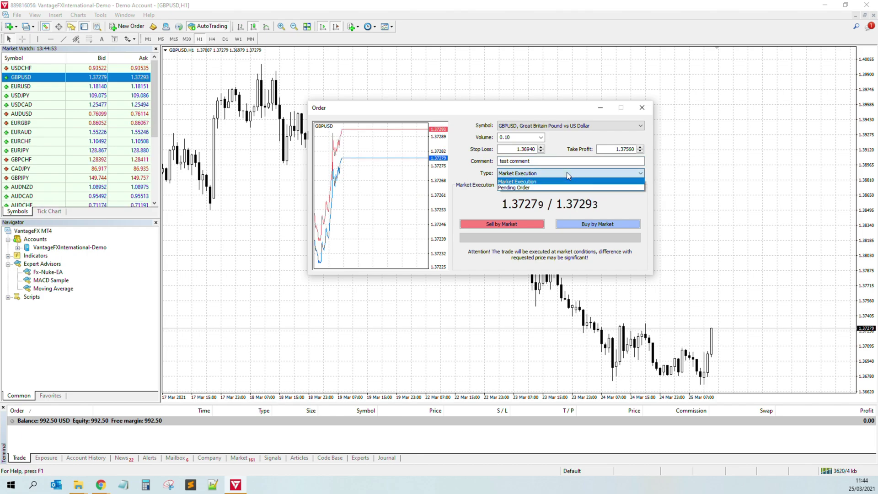
pyautogui.click(522, 182)
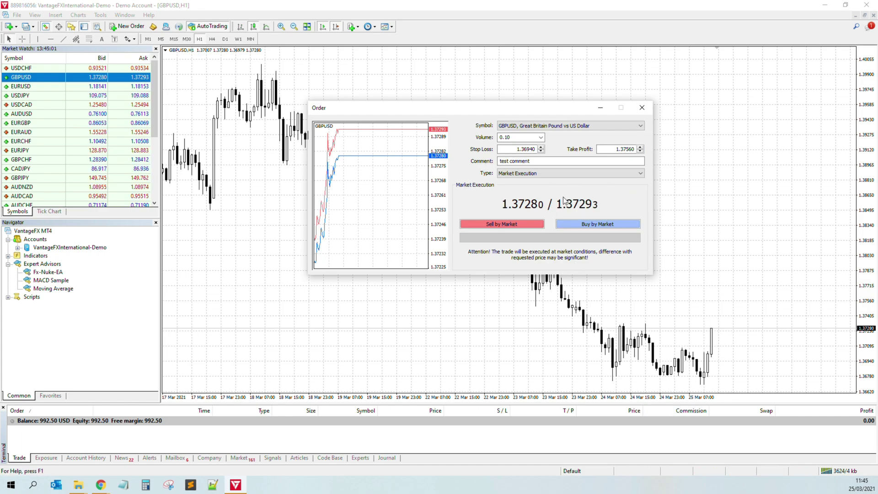
# - Toggle the type to Pending Order and back to Market Execution, then buy 0.10 lot GBPUSD
pyautogui.click(552, 171)
pyautogui.click(519, 186)
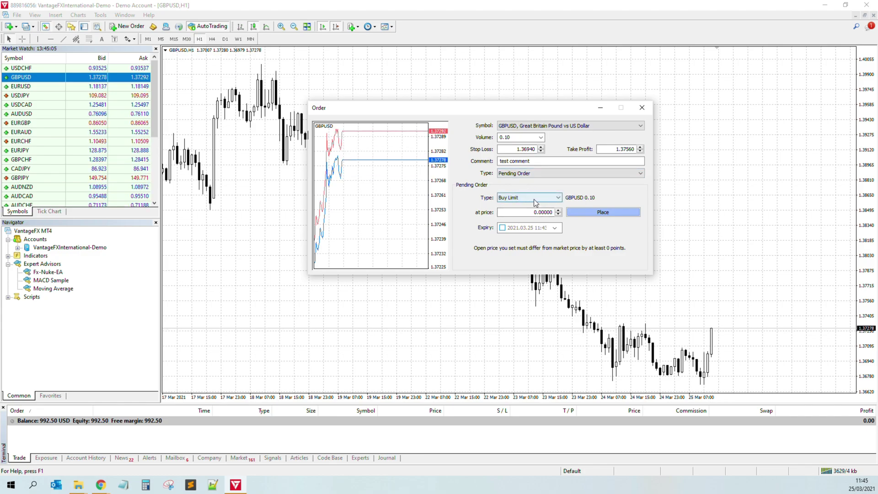
pyautogui.click(534, 200)
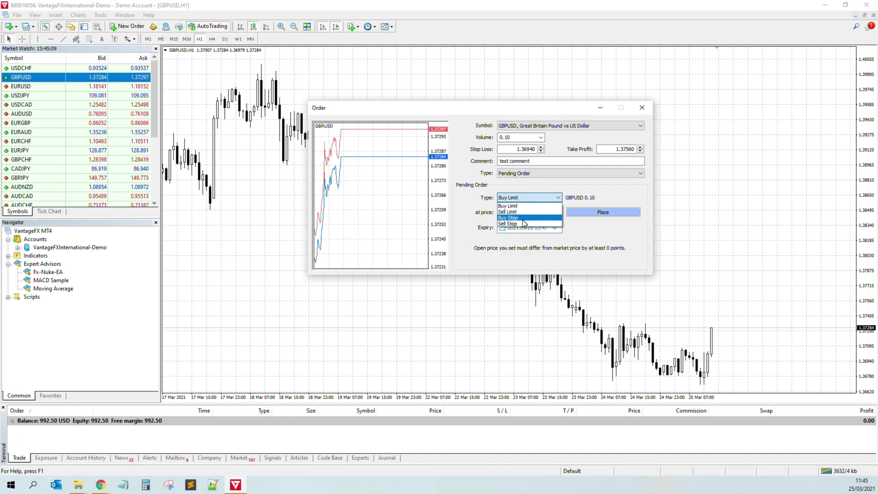
pyautogui.click(589, 173)
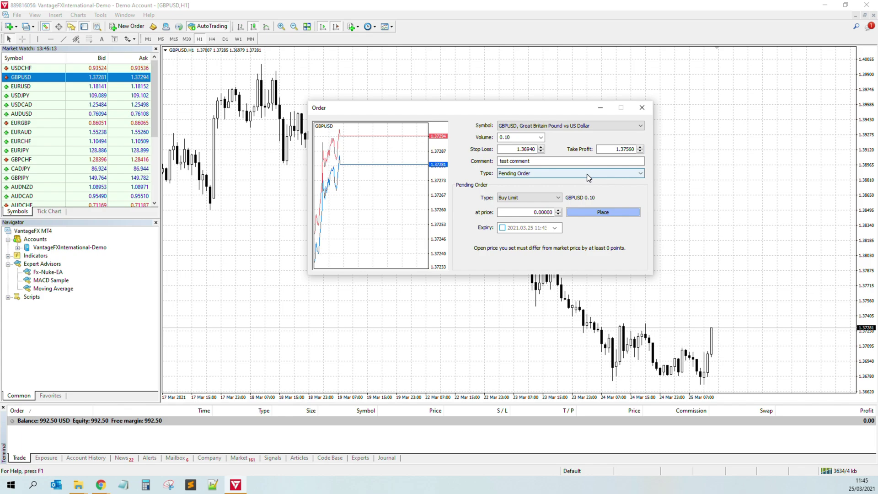
pyautogui.click(586, 174)
pyautogui.click(559, 185)
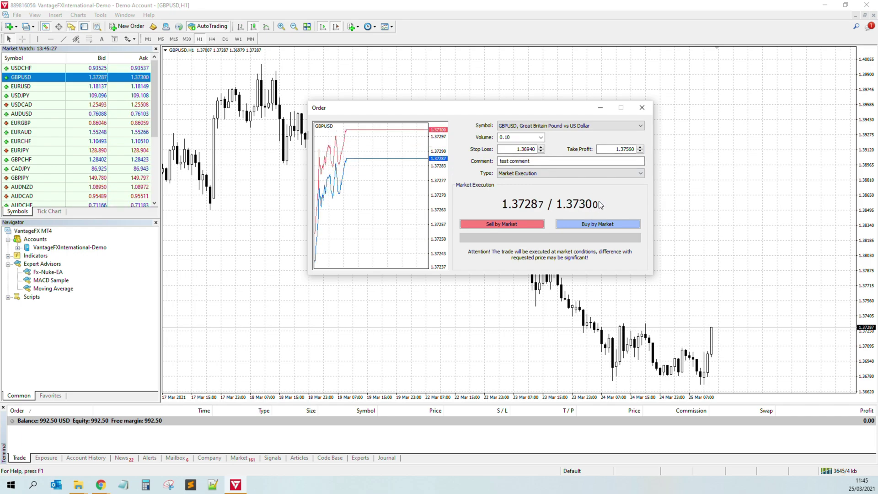
pyautogui.click(589, 225)
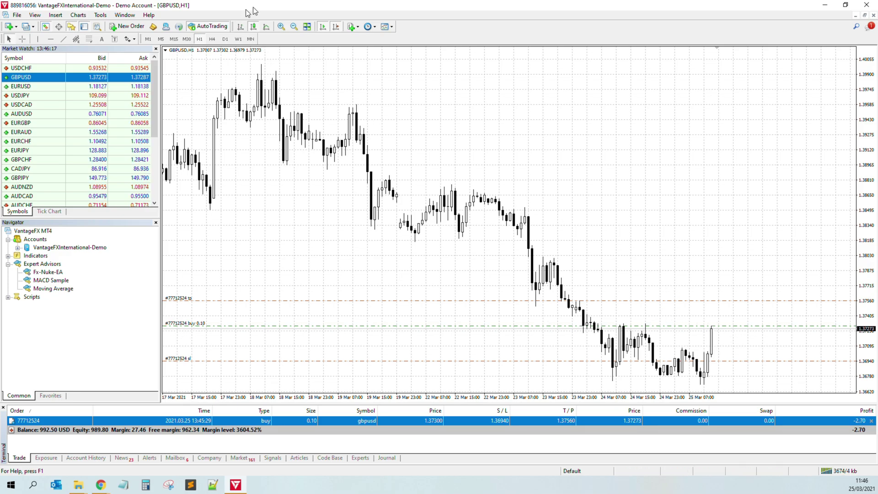
# - Zoom in on the GBPUSD chart so the buy's entry, stop loss and take profit lines stand out
pyautogui.click(281, 28)
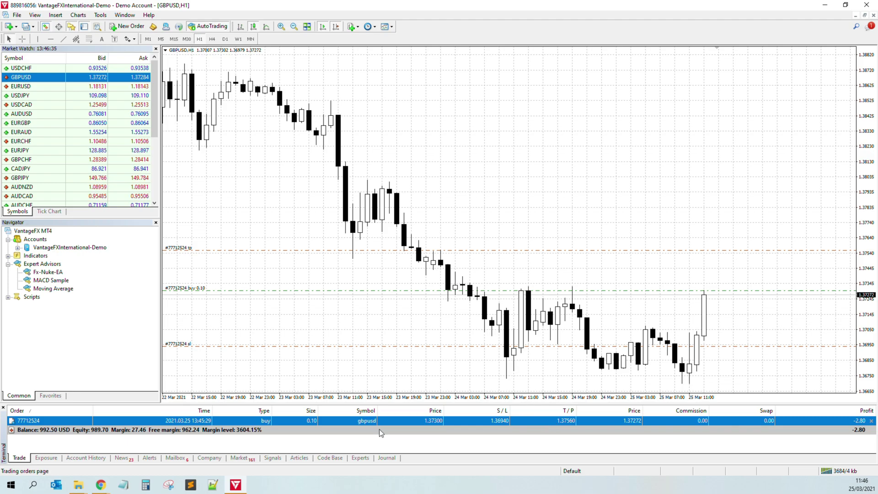
pyautogui.rightClick(262, 421)
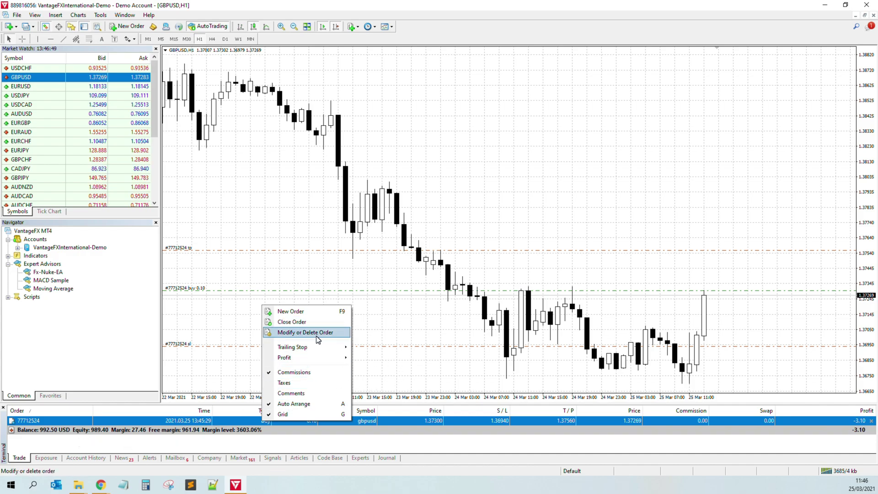
pyautogui.click(293, 333)
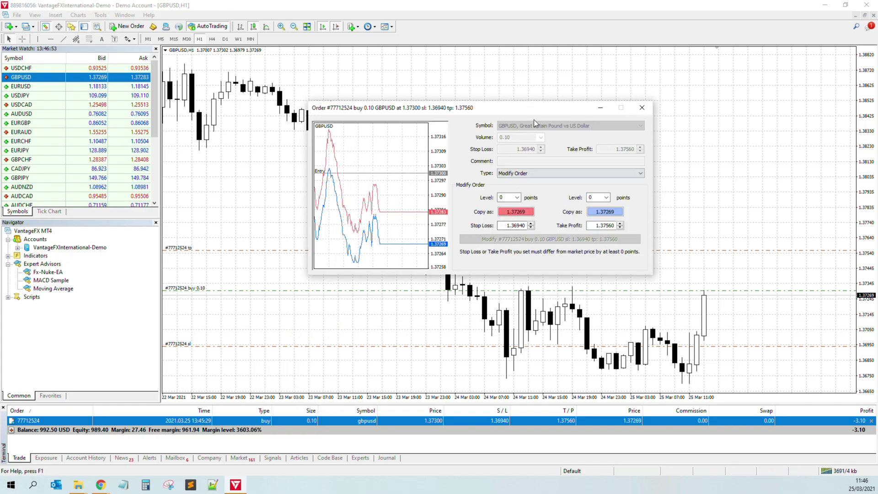
pyautogui.click(642, 108)
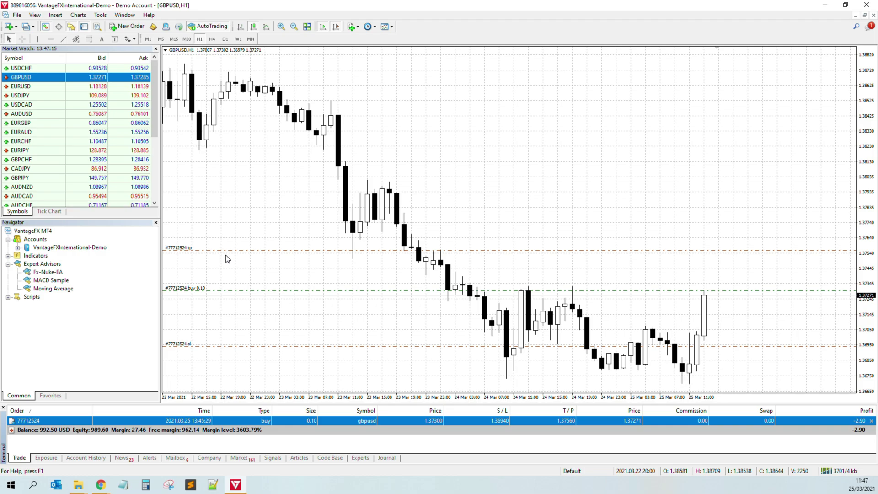
pyautogui.rightClick(439, 78)
# - Buy a second 1.00 lot of GBPUSD at market with no stop loss or take profit
pyautogui.moveTo(503, 94)
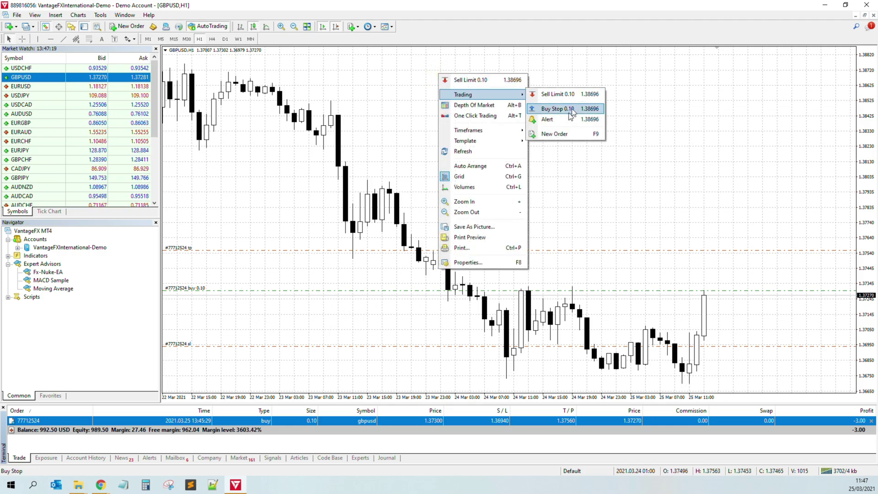
pyautogui.click(566, 130)
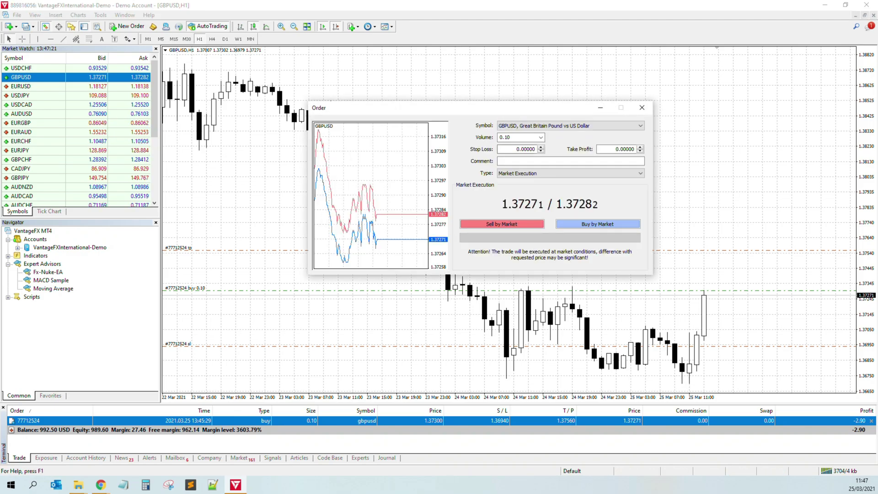
pyautogui.click(542, 137)
pyautogui.click(520, 176)
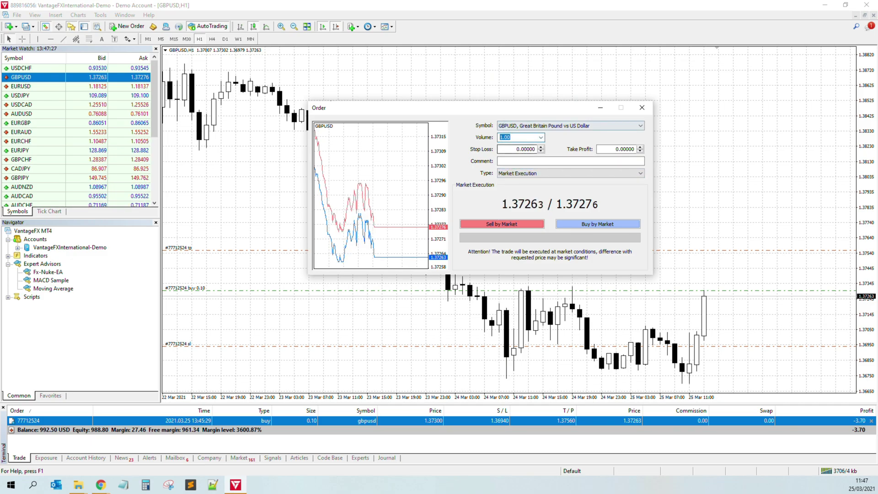
pyautogui.click(587, 225)
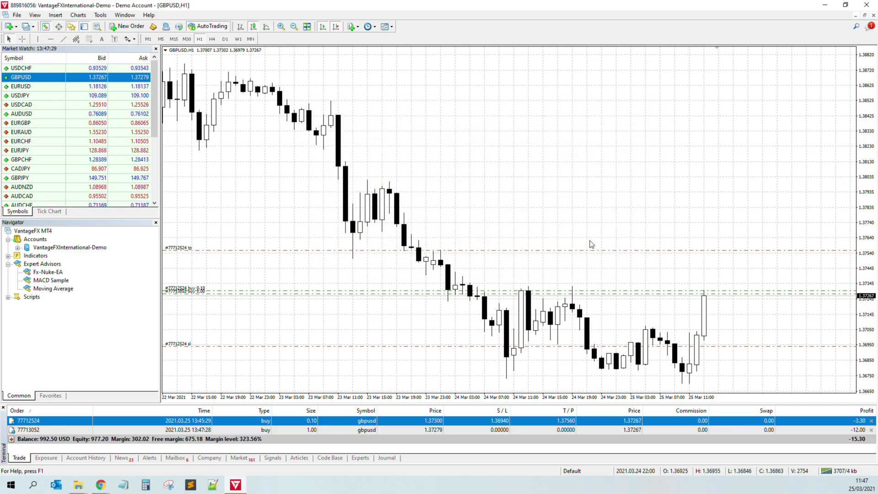
pyautogui.click(859, 430)
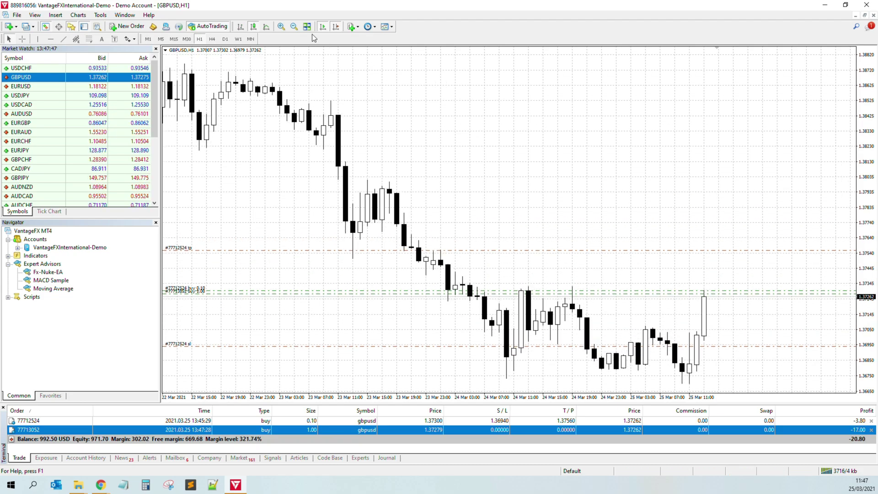
# - Zoom out once, zoom in twice and pan to earlier candles around both buy orders
pyautogui.click(294, 27)
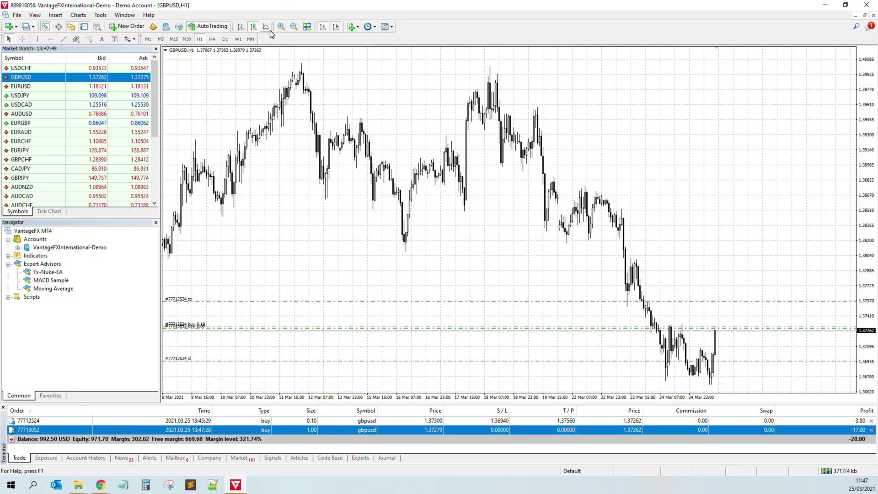
pyautogui.click(280, 26)
pyautogui.click(280, 26)
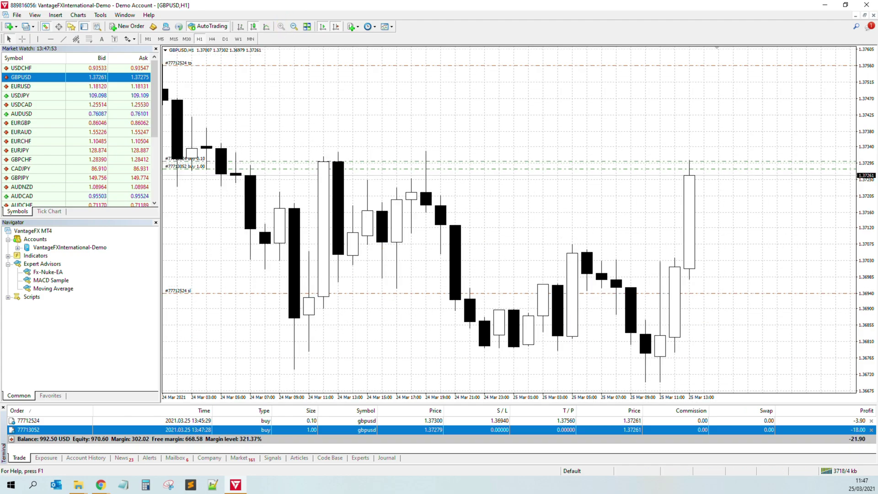
pyautogui.moveTo(275, 210); pyautogui.dragTo(341, 201)
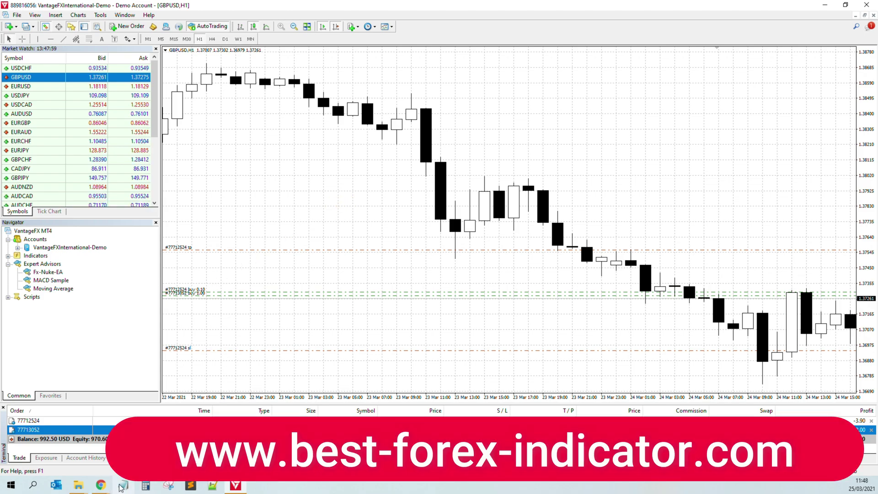
# - Switch to the Chrome window showing the Best Forex Indicator homepage
pyautogui.click(100, 485)
pyautogui.click(149, 439)
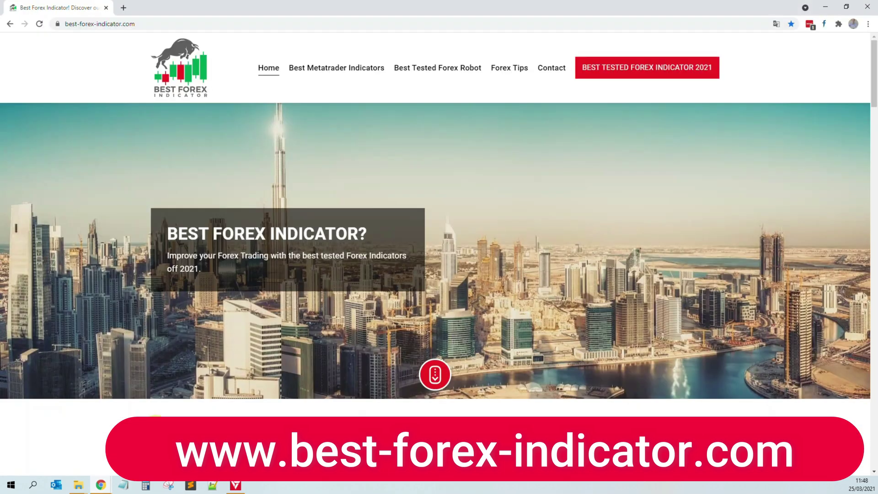